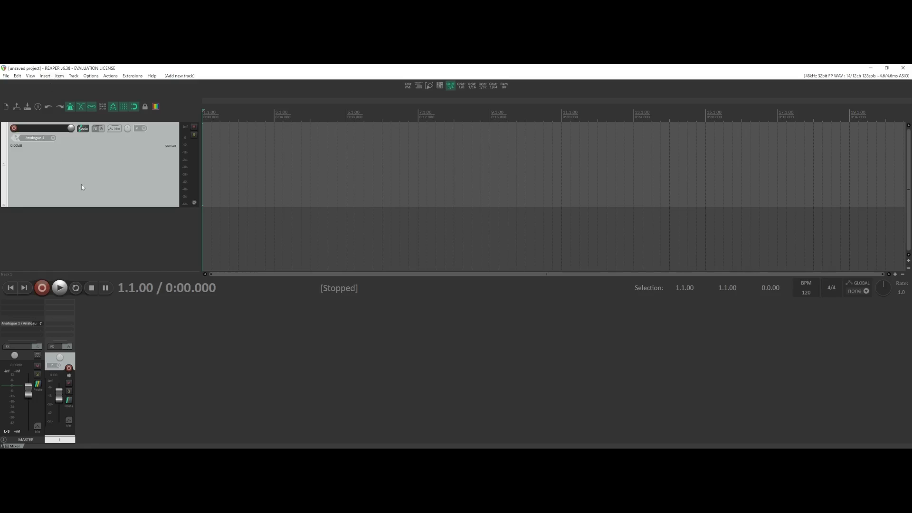
# Step: Add two more tracks below the existing one and select the first track
pyautogui.doubleClick(131, 342)
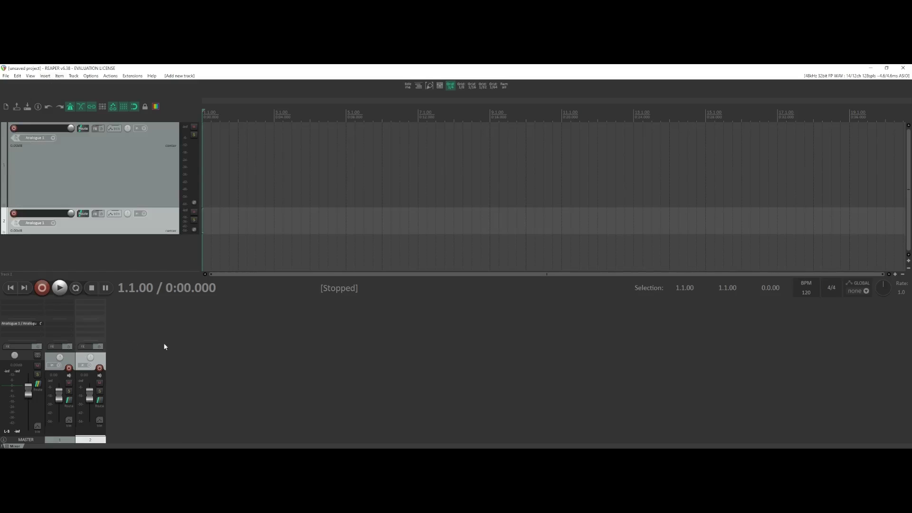
pyautogui.doubleClick(164, 344)
pyautogui.click(151, 224)
pyautogui.click(155, 249)
pyautogui.click(153, 222)
pyautogui.click(153, 253)
pyautogui.click(151, 223)
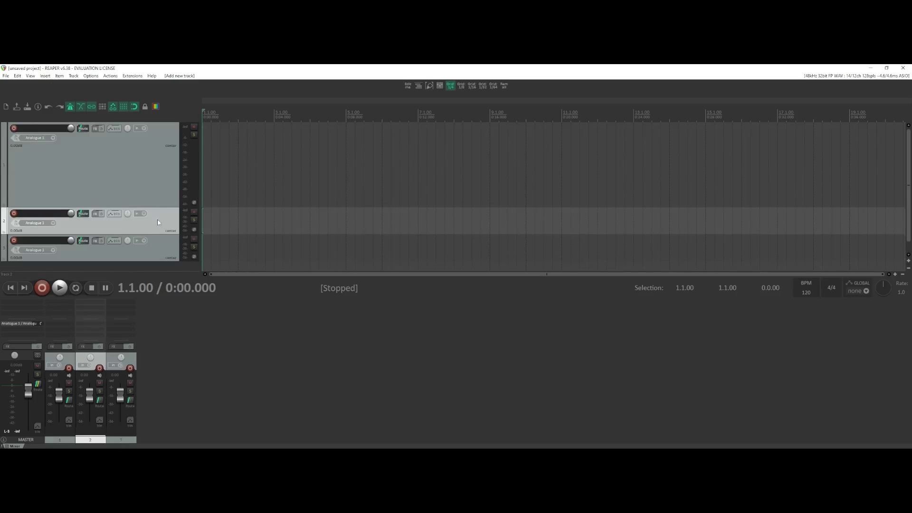
pyautogui.click(147, 177)
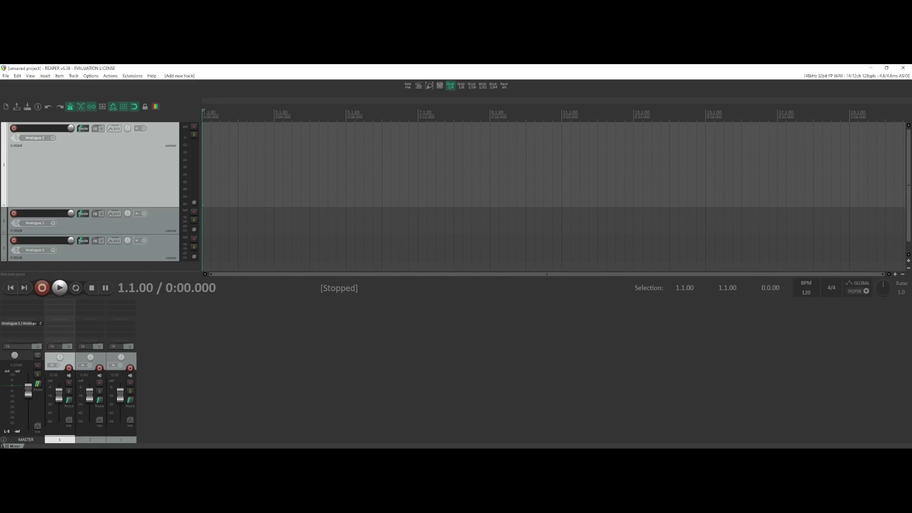
# Step: Play the empty project briefly from about measure 5 and return the edit cursor to the project start
pyautogui.moveTo(202, 110); pyautogui.dragTo(392, 111)
pyautogui.click(370, 155)
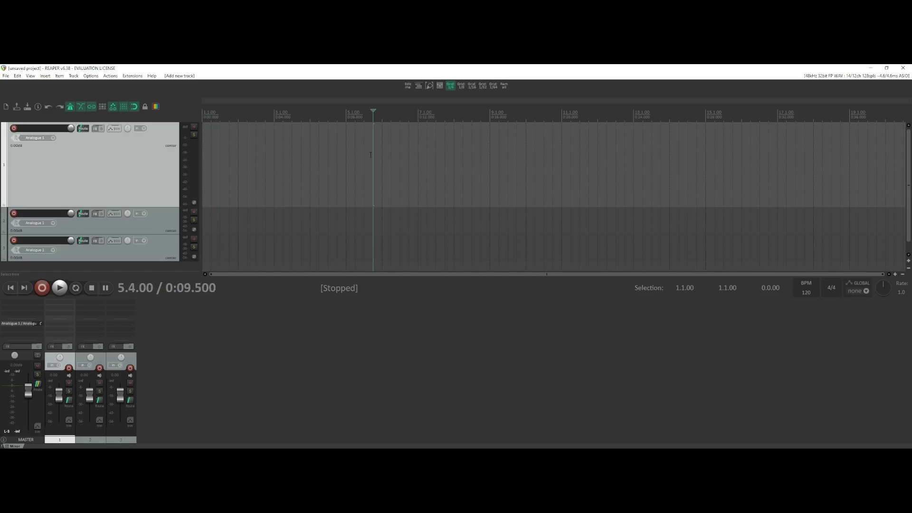
pyautogui.press('space')
pyautogui.press('space')
pyautogui.press('Home')
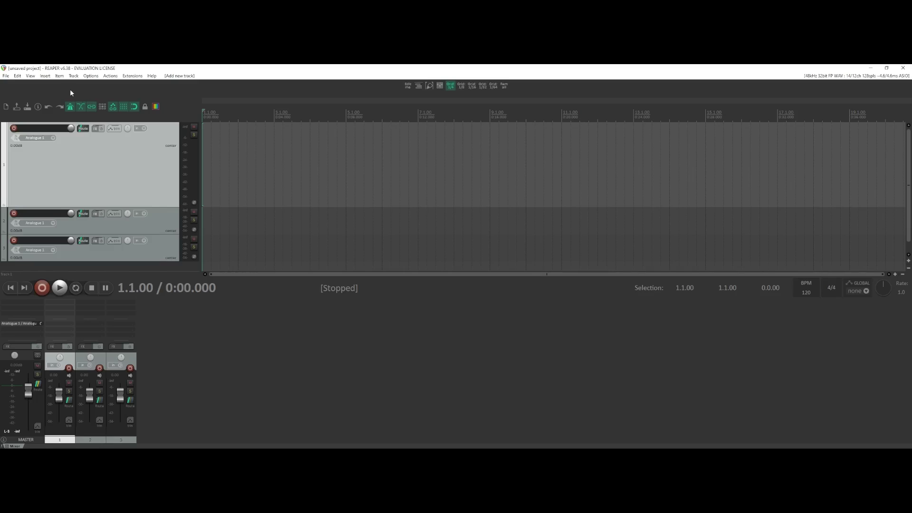
# Step: Insert a click source on the first track and extend it to about 25 measures
pyautogui.click(45, 77)
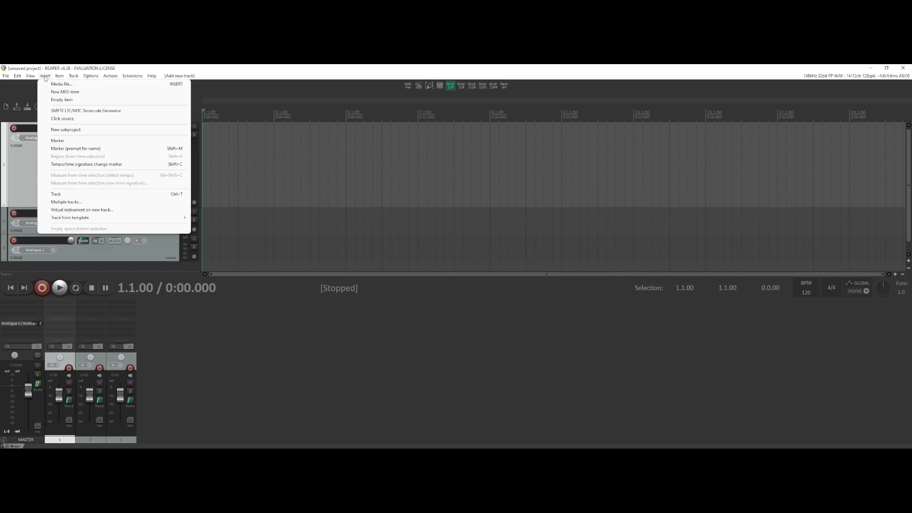
pyautogui.click(70, 118)
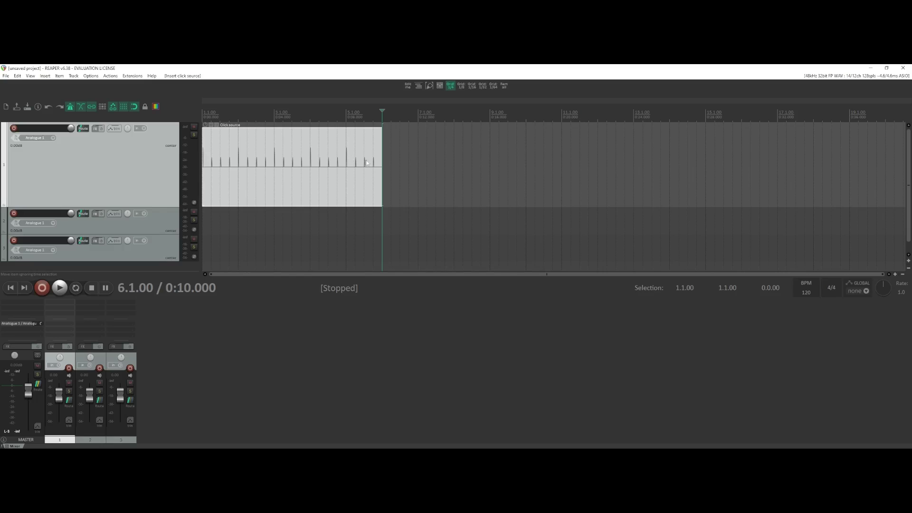
pyautogui.scroll(-5, 358, 184)
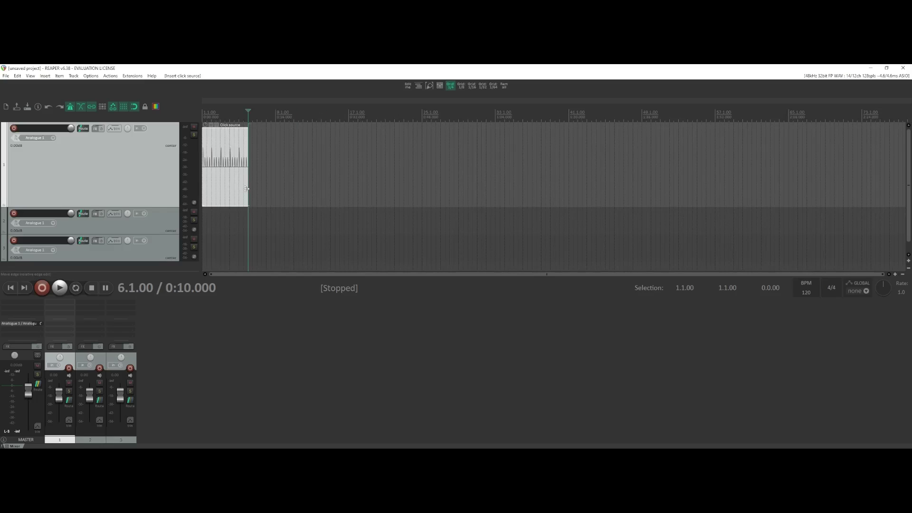
pyautogui.moveTo(247, 188); pyautogui.dragTo(251, 190)
pyautogui.moveTo(251, 190); pyautogui.dragTo(528, 189)
pyautogui.scroll(-5, 539, 181)
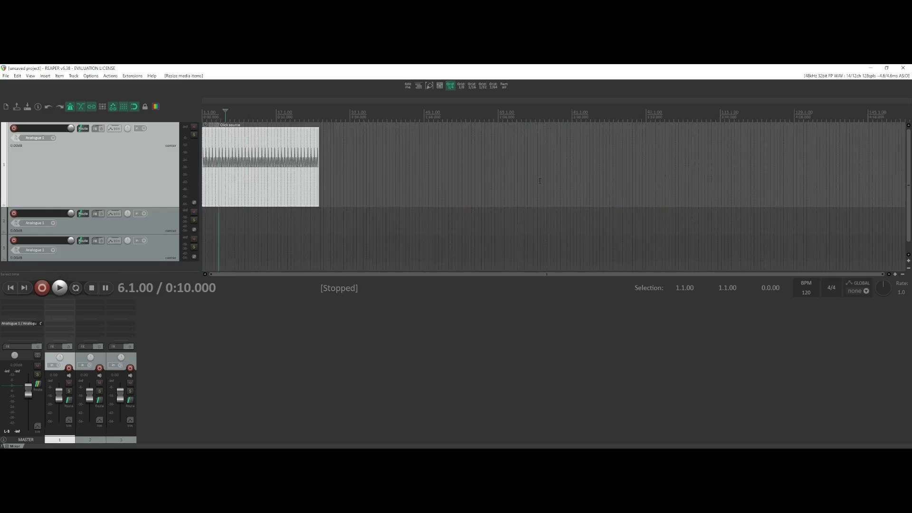
# Step: Delete the extended click source item from the first track
pyautogui.click(254, 183)
pyautogui.press('Delete')
pyautogui.scroll(-10, 422, 163)
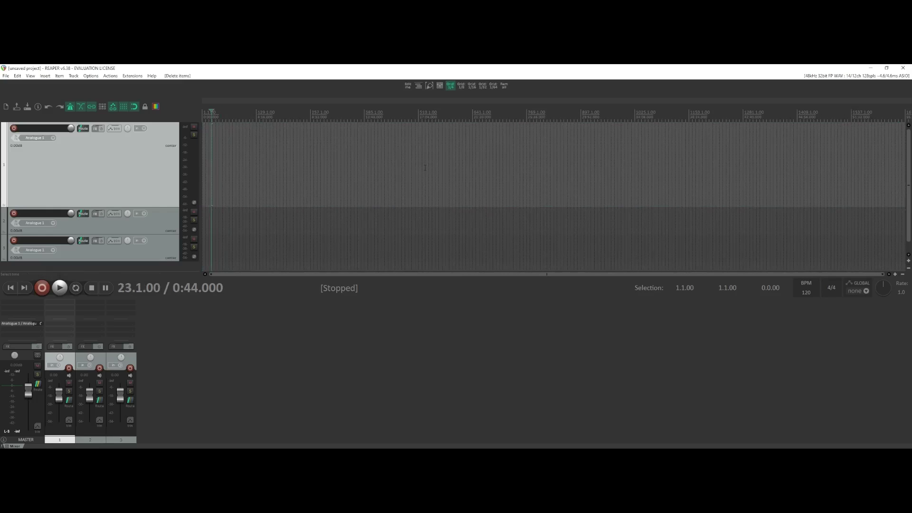
pyautogui.moveTo(612, 119); pyautogui.dragTo(140, 119)
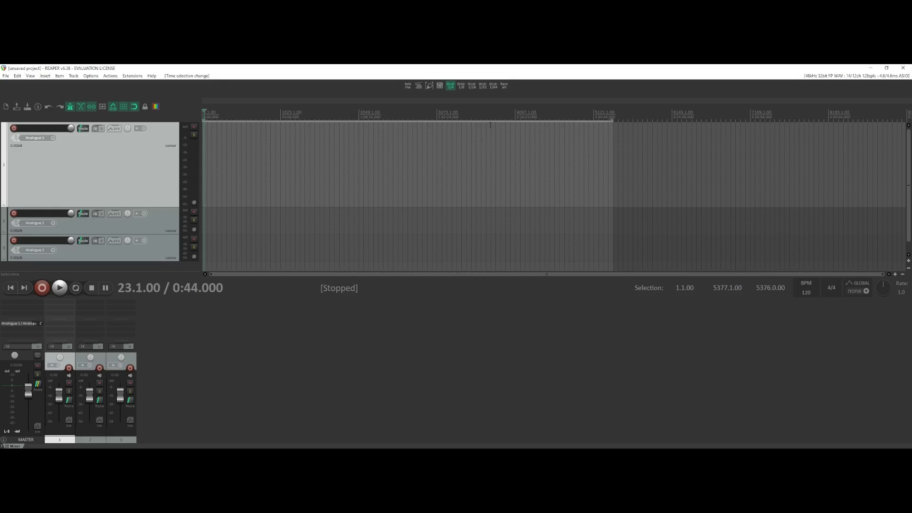
pyautogui.press('Escape')
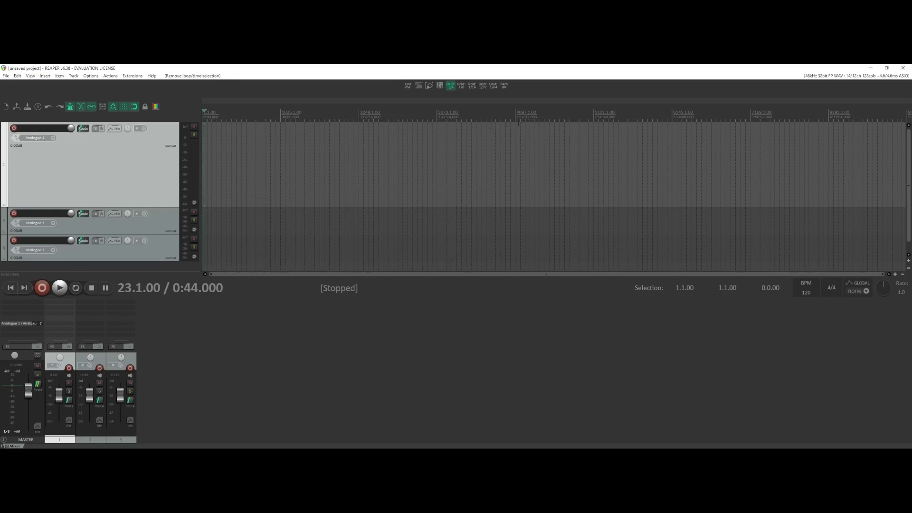
pyautogui.click(433, 193)
pyautogui.press('Home')
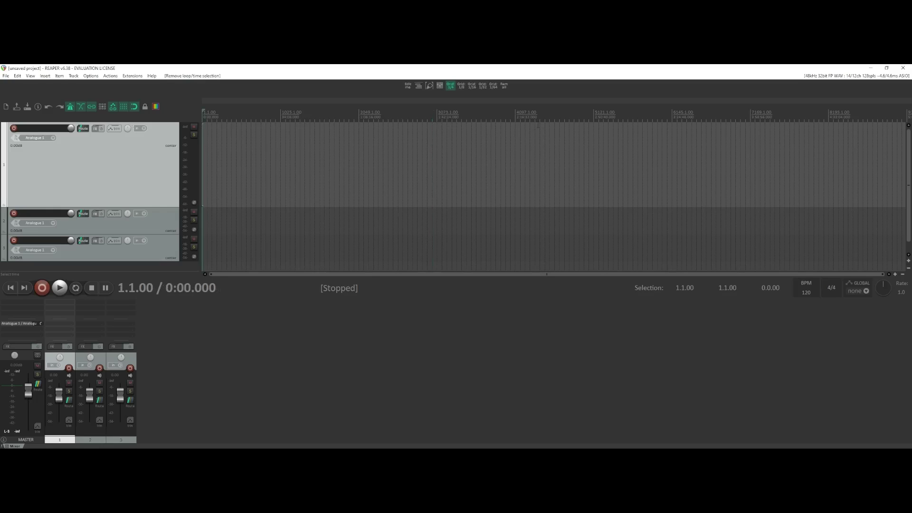
pyautogui.moveTo(539, 121); pyautogui.dragTo(203, 122)
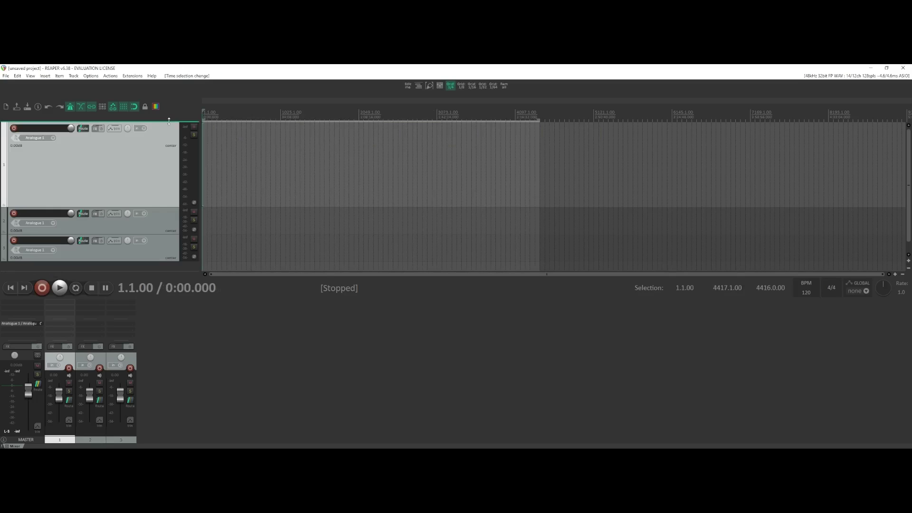
pyautogui.press('Escape')
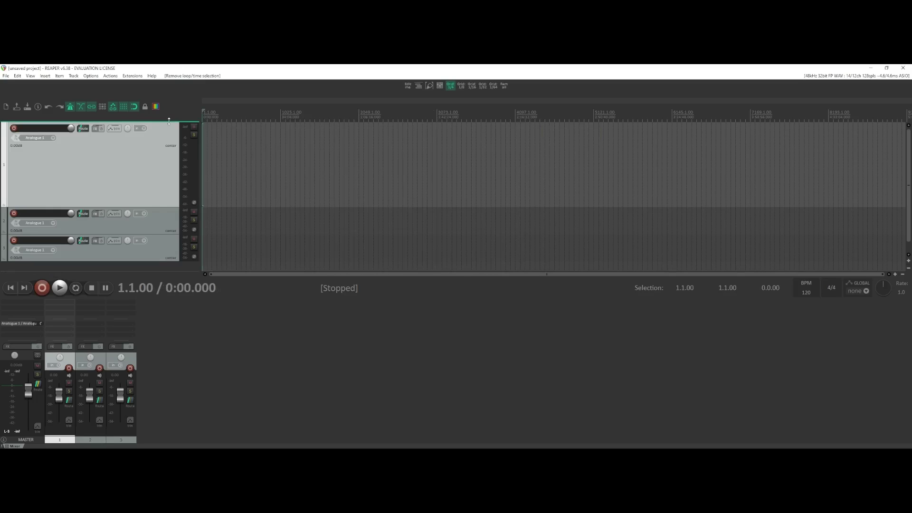
# Step: Select the time range from the project start to measure 3713 and fill it with a click source on the first track
pyautogui.moveTo(486, 122); pyautogui.dragTo(135, 121)
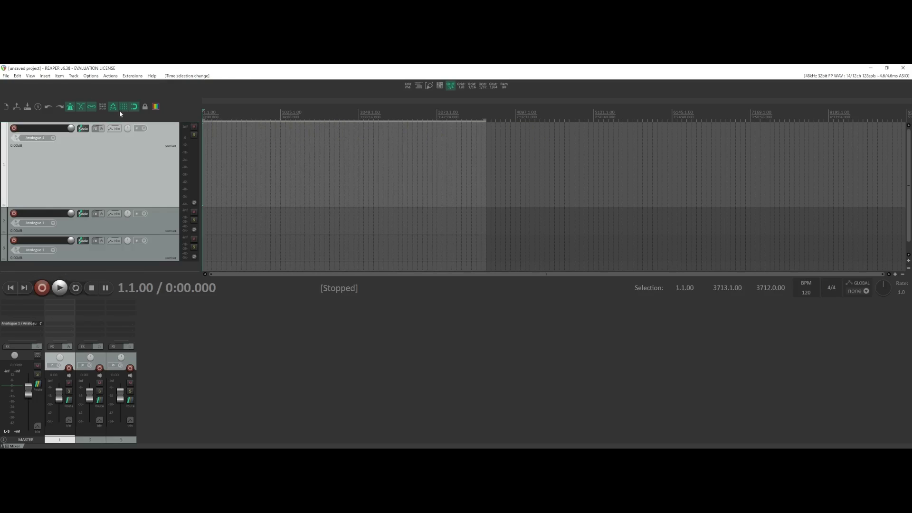
pyautogui.click(45, 76)
pyautogui.click(62, 118)
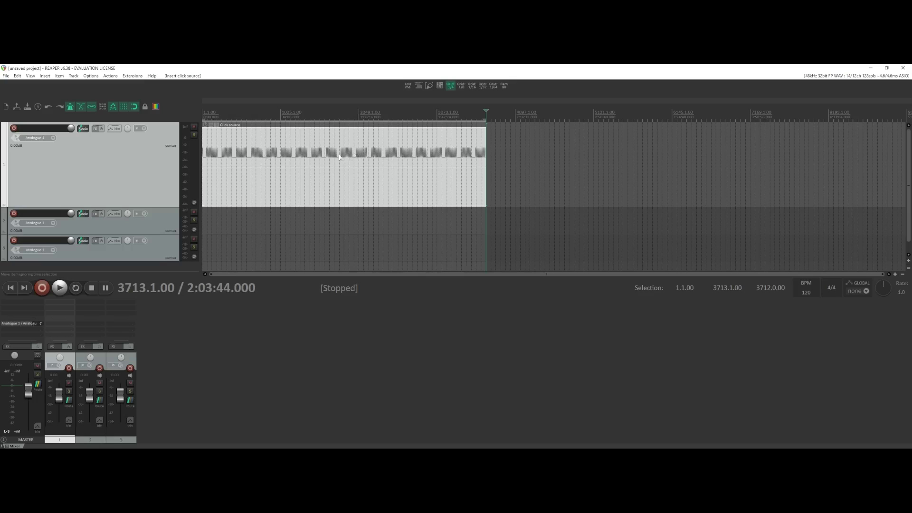
# Step: Add Analogue 7 / Analogue 8 as a second hardware output of the master track
pyautogui.click(30, 329)
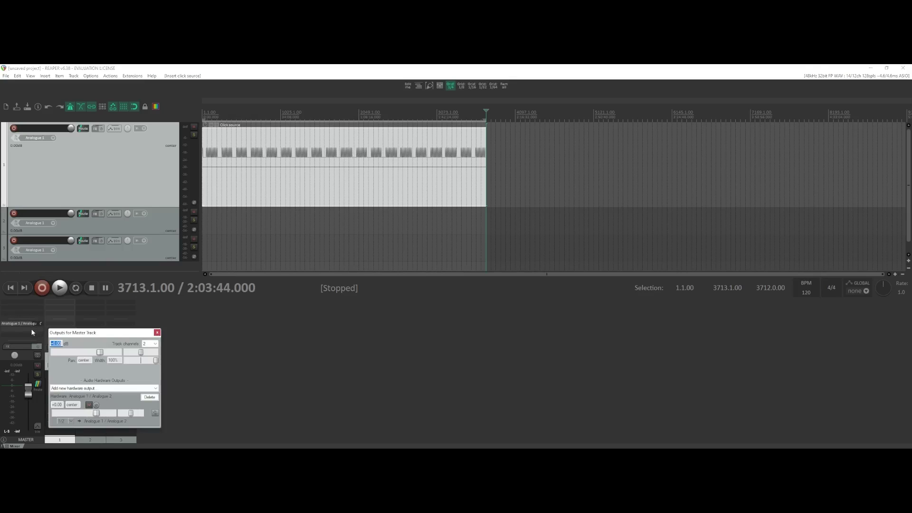
pyautogui.click(102, 388)
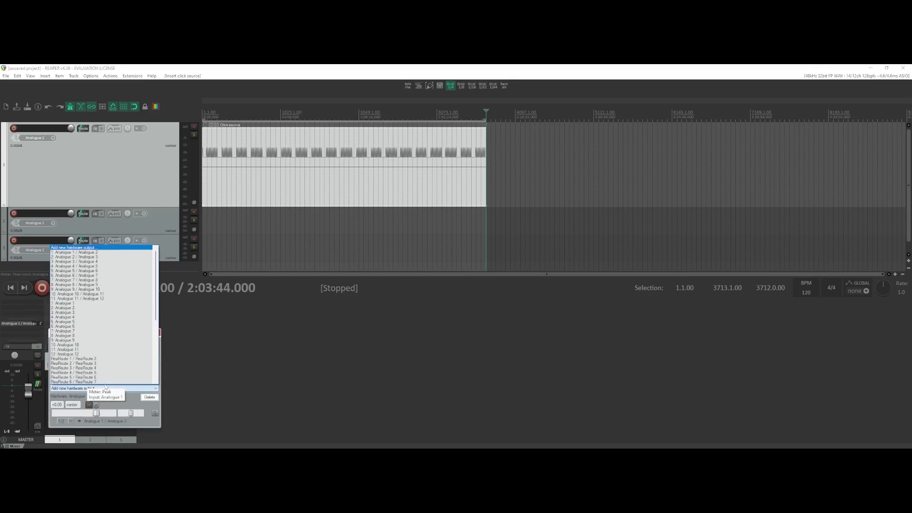
pyautogui.click(97, 281)
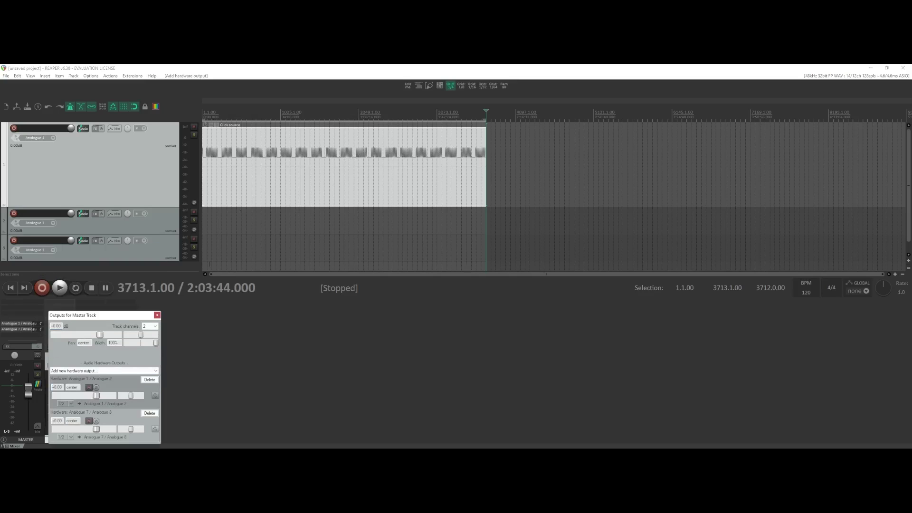
# Step: Play the click source from about its middle and raise the first track's volume to about +3.2 dB, then stop playback
pyautogui.click(342, 153)
pyautogui.press('space')
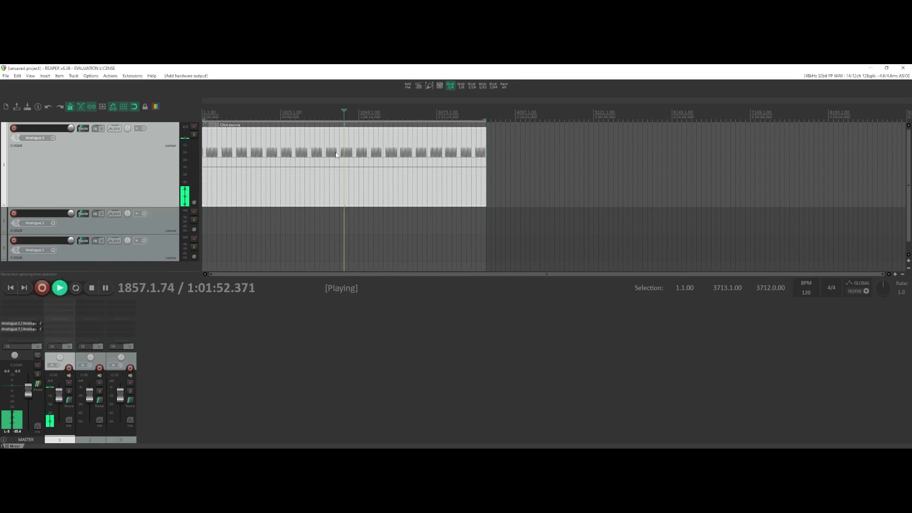
pyautogui.moveTo(58, 393)
pyautogui.mouseDown()
pyautogui.moveTo(58, 381)
pyautogui.moveTo(57, 411)
pyautogui.moveTo(58, 387)
pyautogui.mouseUp()
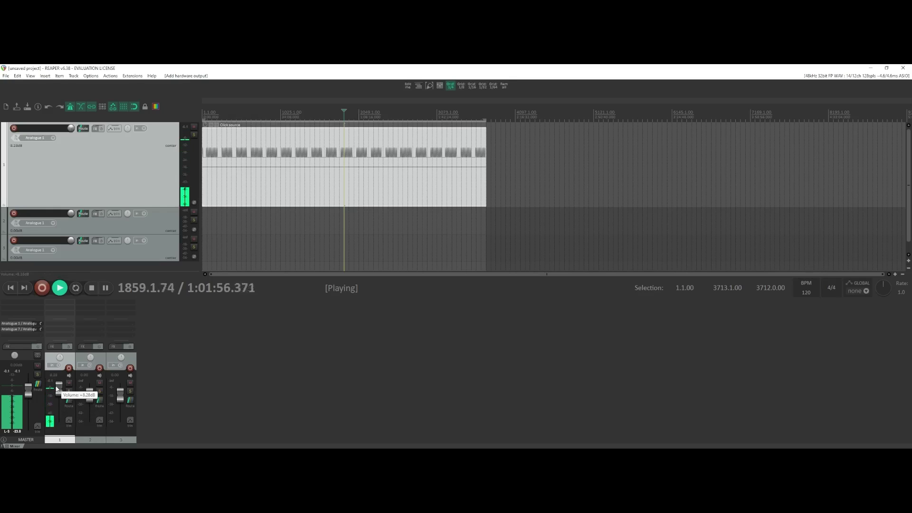
pyautogui.press('space')
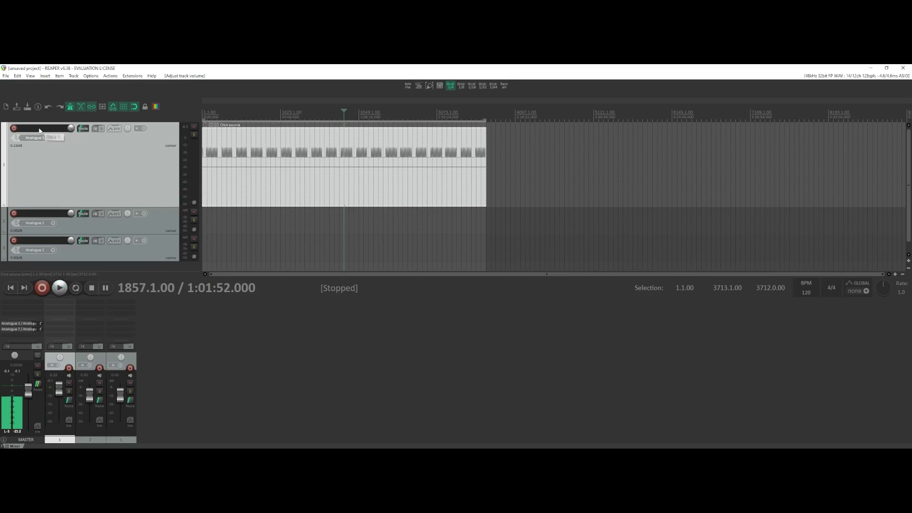
# Step: Name the first track "metronomo"
pyautogui.click(39, 129)
pyautogui.write('me')
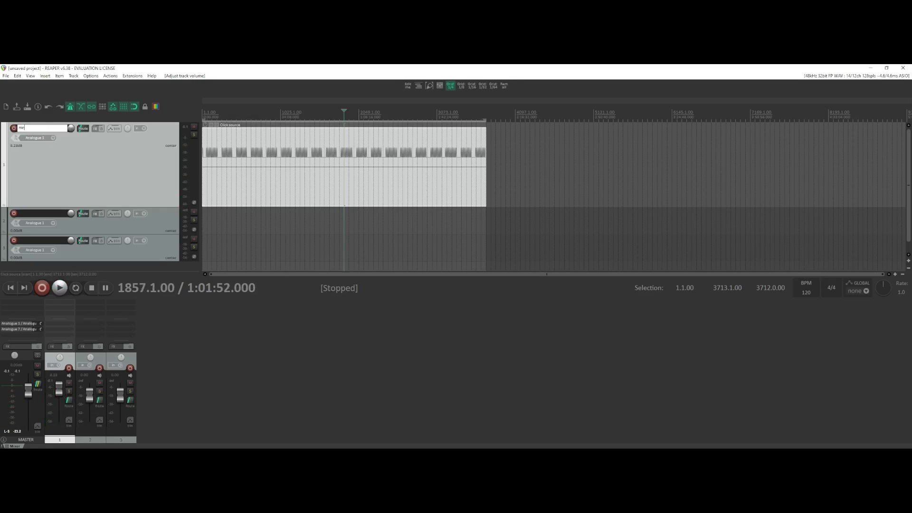
pyautogui.write('tronomo')
pyautogui.press('Return')
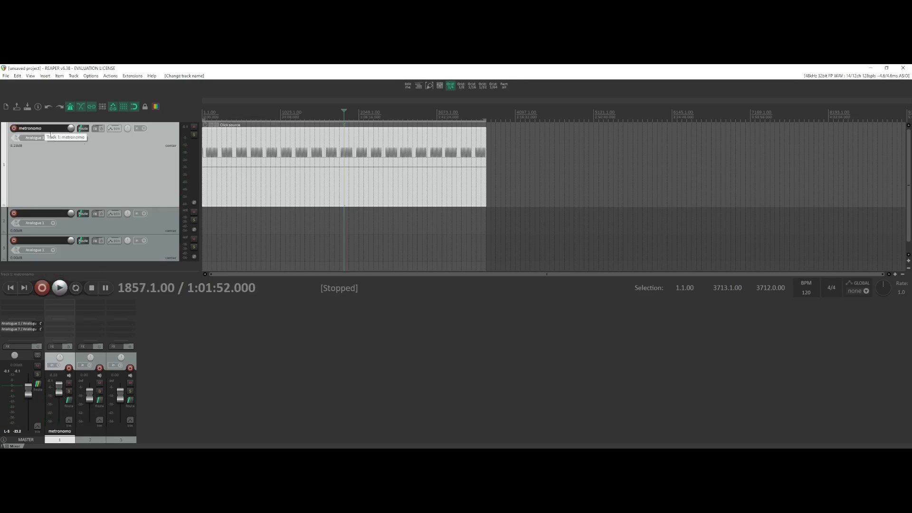
# Step: Set the metronomo track to a custom cyan colour from the basic colours
pyautogui.rightClick(109, 157)
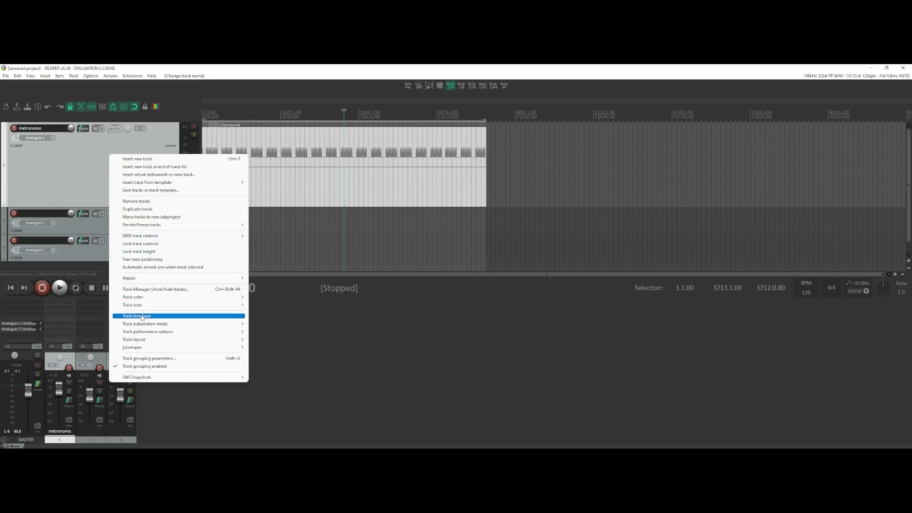
pyautogui.rightClick(86, 163)
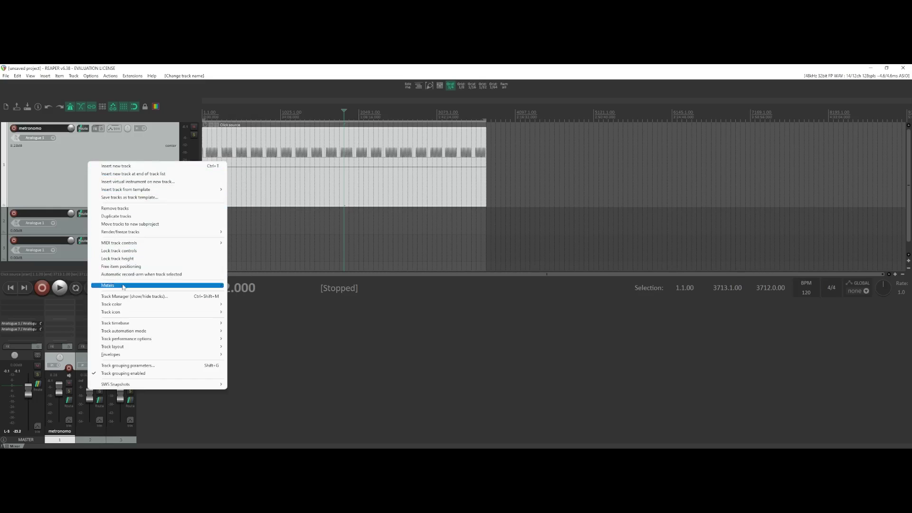
pyautogui.moveTo(135, 305)
pyautogui.click(264, 304)
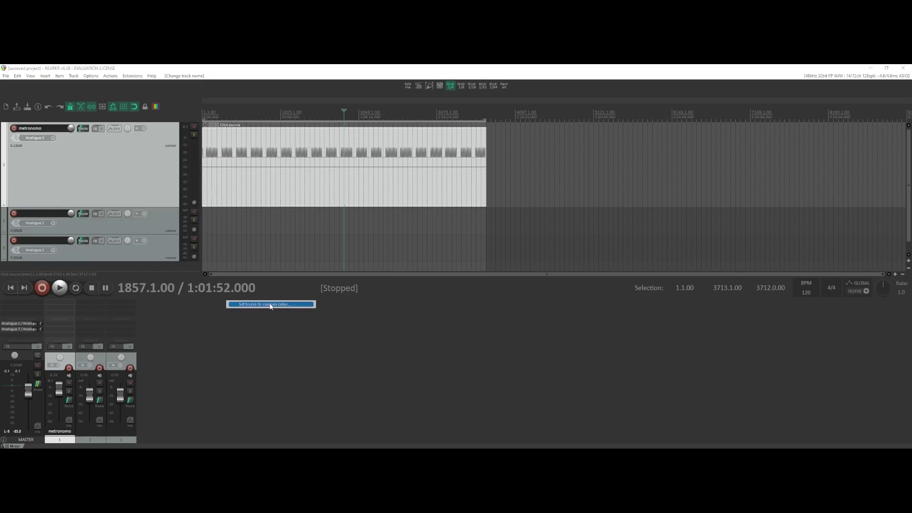
pyautogui.click(85, 122)
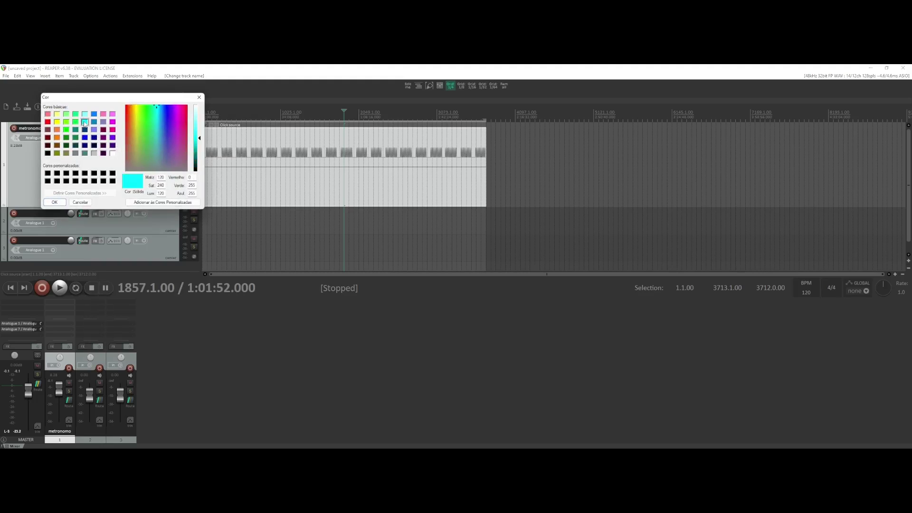
pyautogui.click(57, 202)
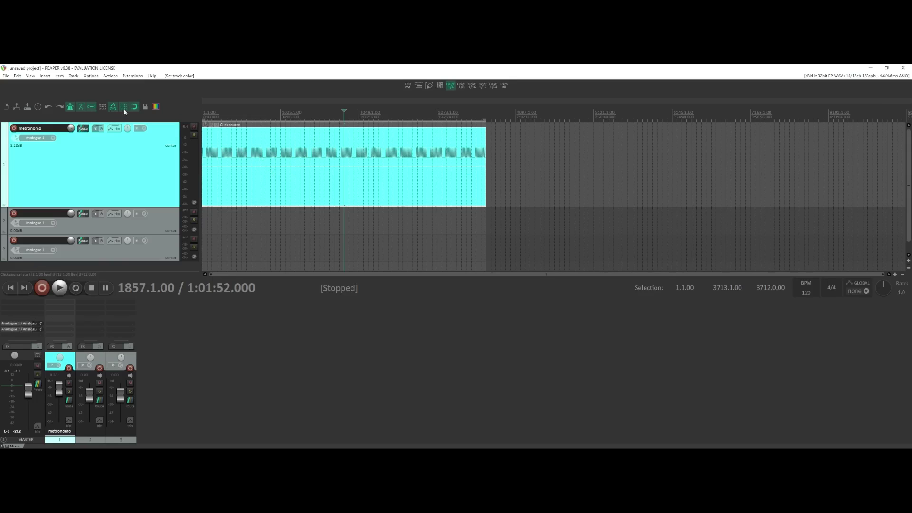
# Step: Disable the built-in metronome and slightly lower the metronomo track's volume while playing the click from measure 897
pyautogui.click(69, 109)
pyautogui.click(271, 156)
pyautogui.press('space')
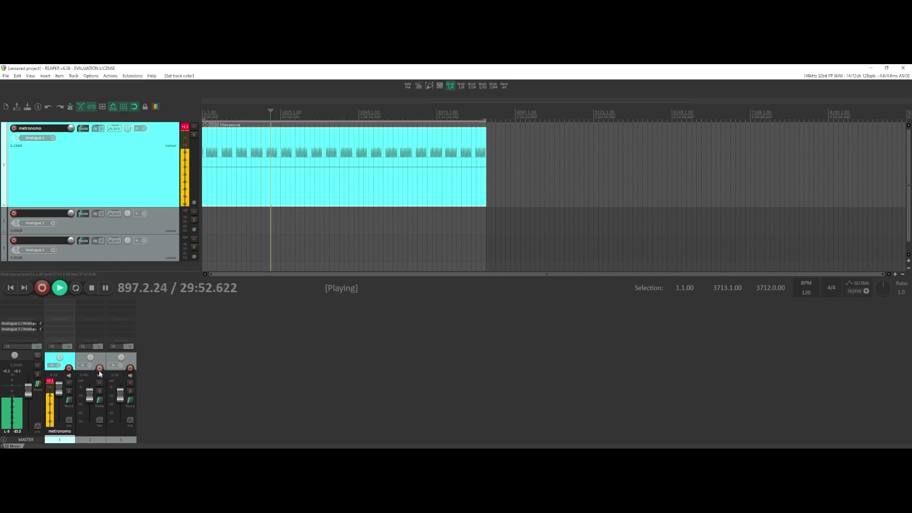
pyautogui.moveTo(59, 389); pyautogui.dragTo(53, 395)
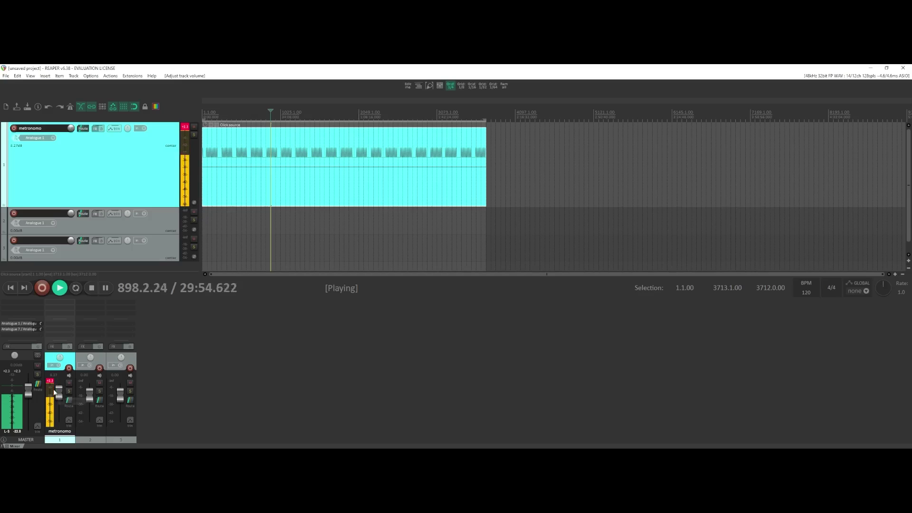
pyautogui.press('space')
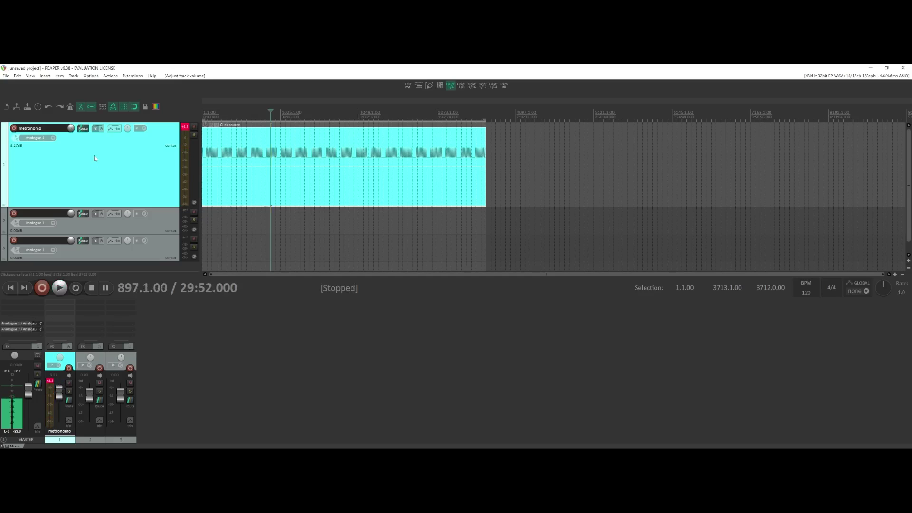
# Step: Open the metronome and pre-roll settings to examine the beat volume, pattern and sound sample options
pyautogui.rightClick(70, 107)
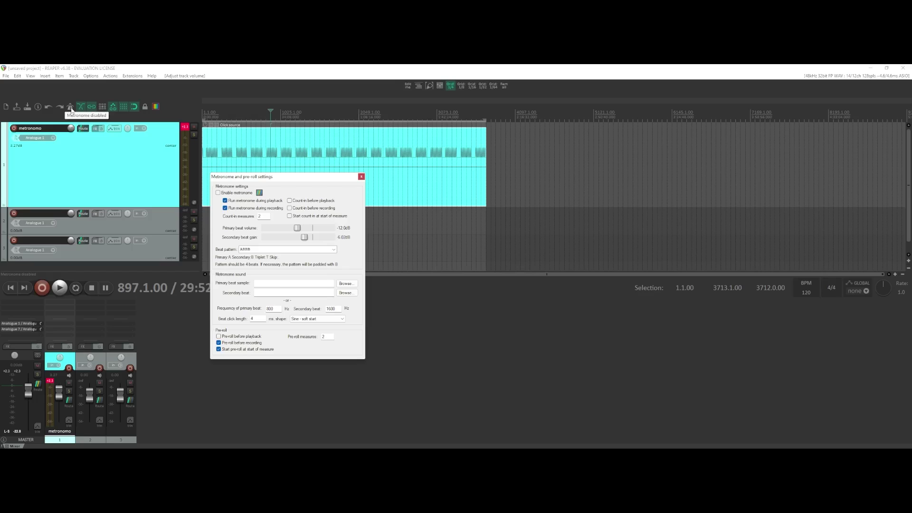
pyautogui.moveTo(321, 177); pyautogui.dragTo(440, 132)
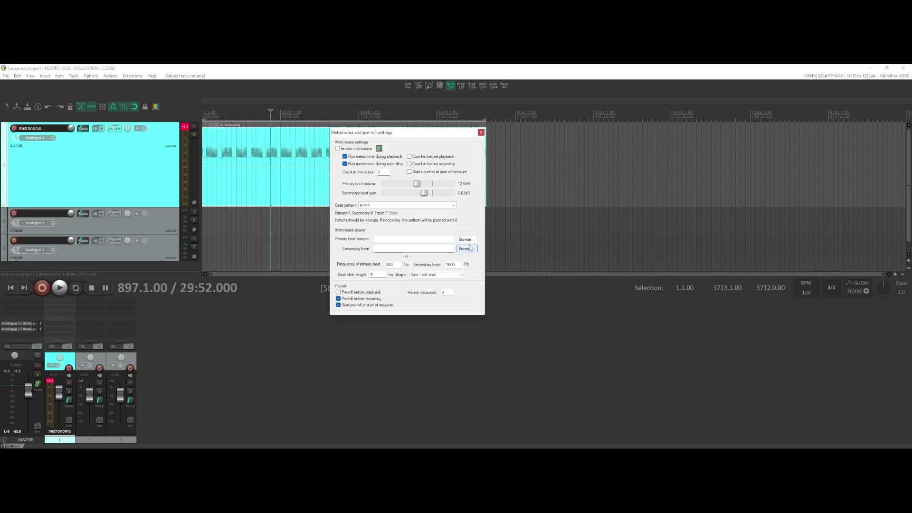
# Step: Set the metronome's beat click shape to Triangle and briefly play the click track to hear it
pyautogui.click(461, 275)
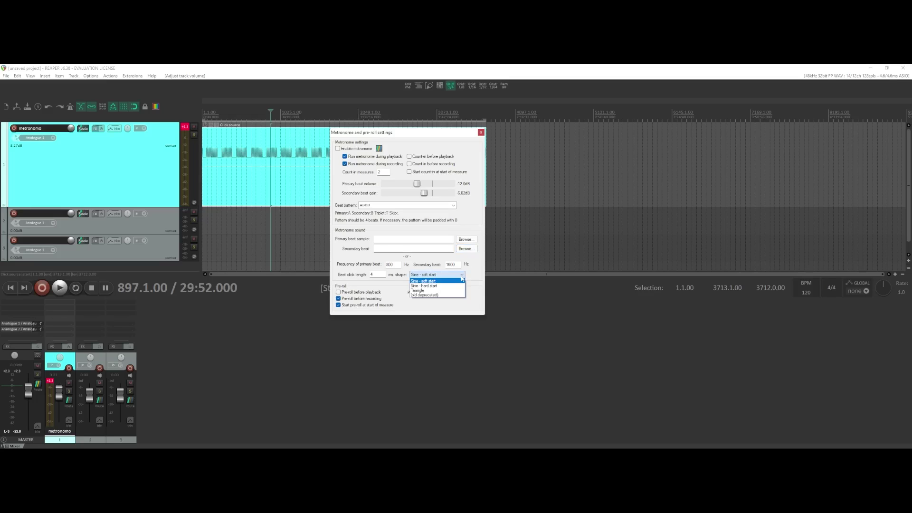
pyautogui.click(427, 294)
pyautogui.press('space')
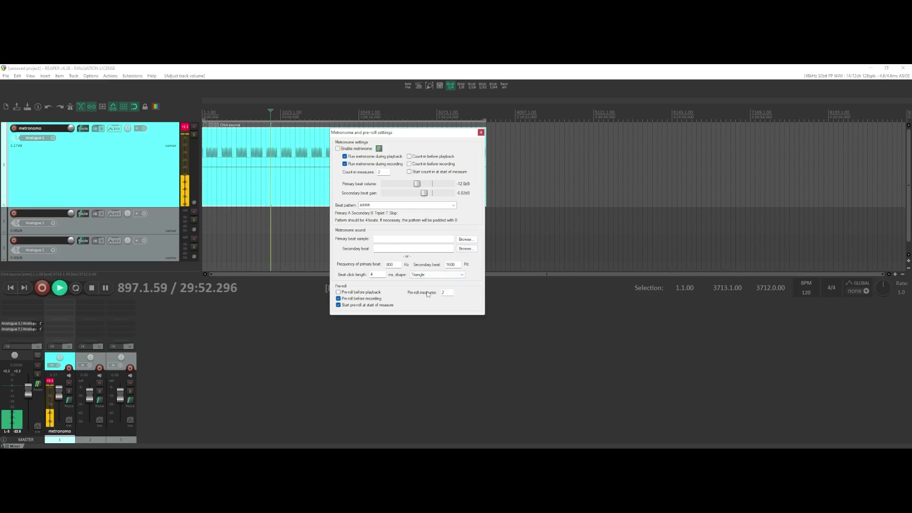
pyautogui.press('space')
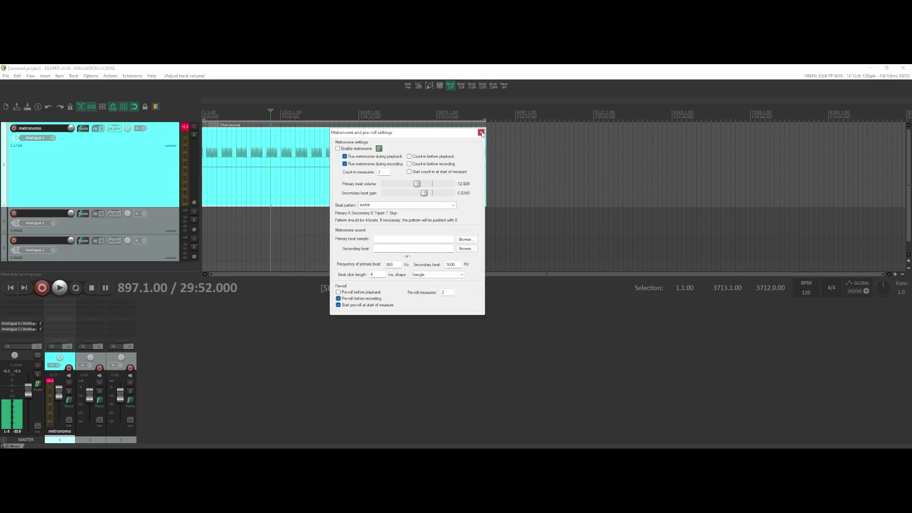
pyautogui.click(481, 132)
# Step: Delete the click source item from the metronomo track
pyautogui.click(344, 165)
pyautogui.press('Delete')
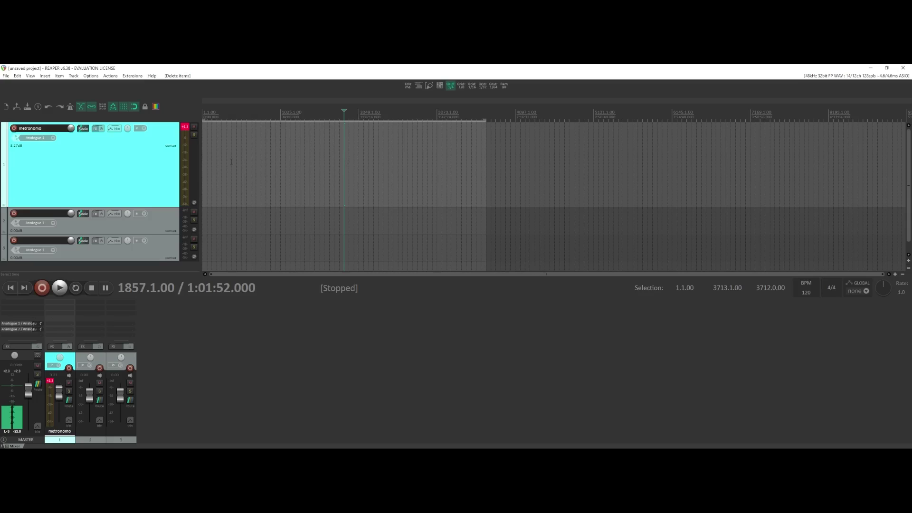
# Step: Enable the built-in metronome and start playback from measure 385
pyautogui.click(231, 162)
pyautogui.press('space')
pyautogui.press('space')
pyautogui.click(70, 108)
pyautogui.press('space')
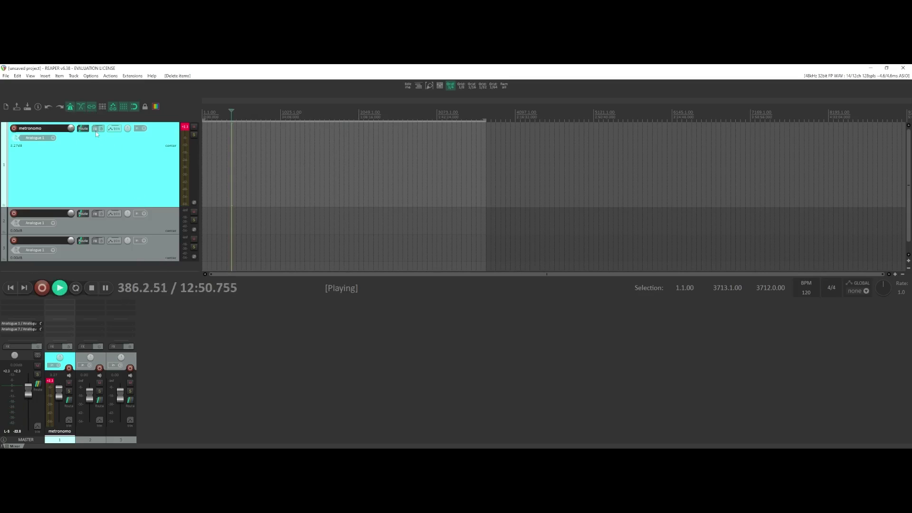
# Step: Try the (old deprecated) and Sine - hard start beat click shapes in the metronome settings during playback
pyautogui.rightClick(72, 106)
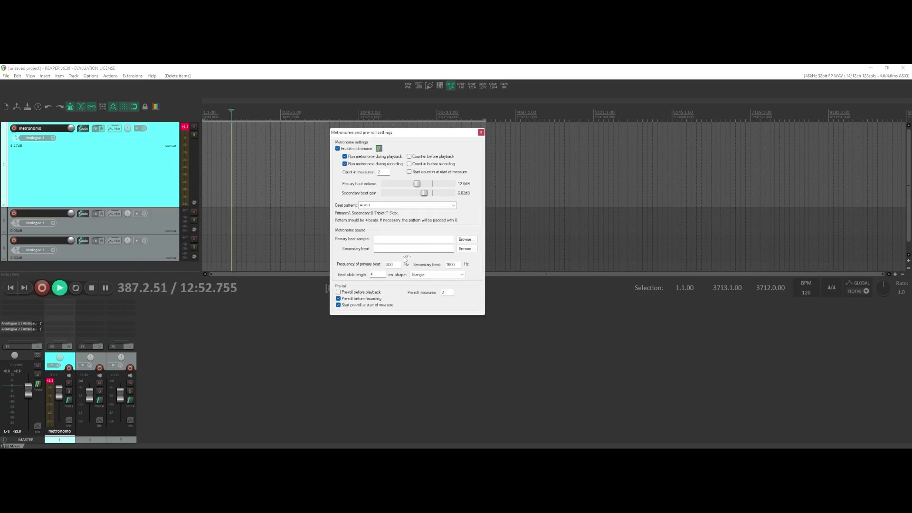
pyautogui.click(461, 276)
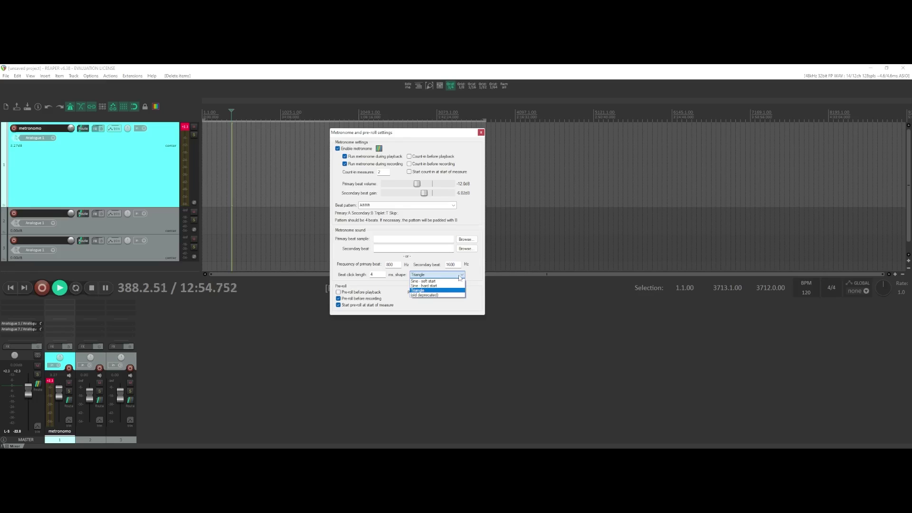
pyautogui.click(440, 295)
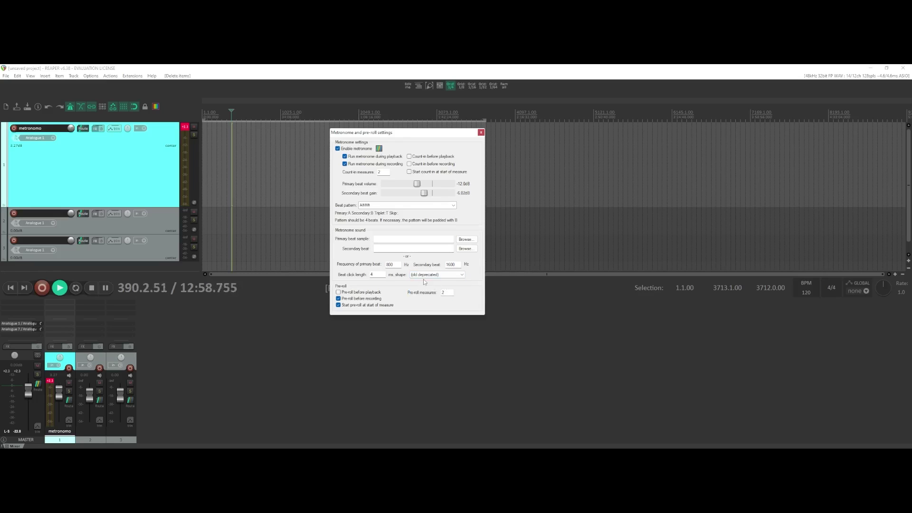
pyautogui.click(459, 275)
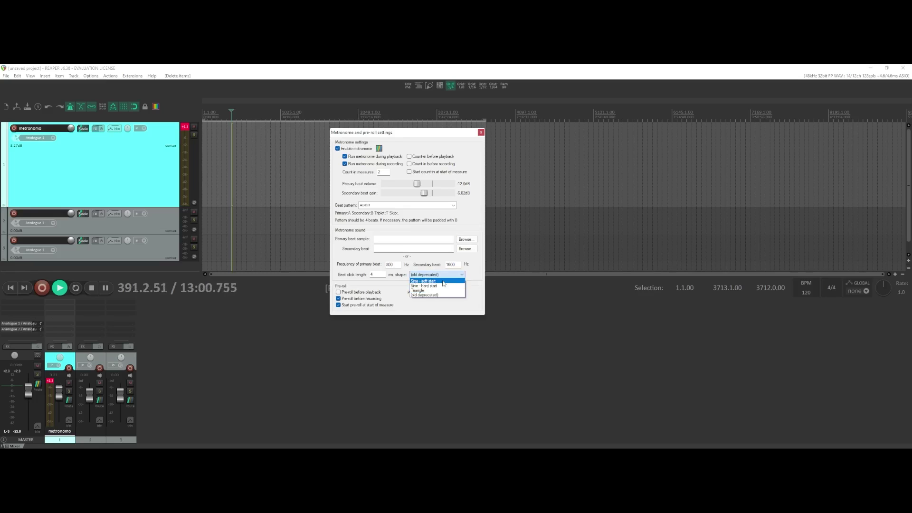
pyautogui.click(439, 289)
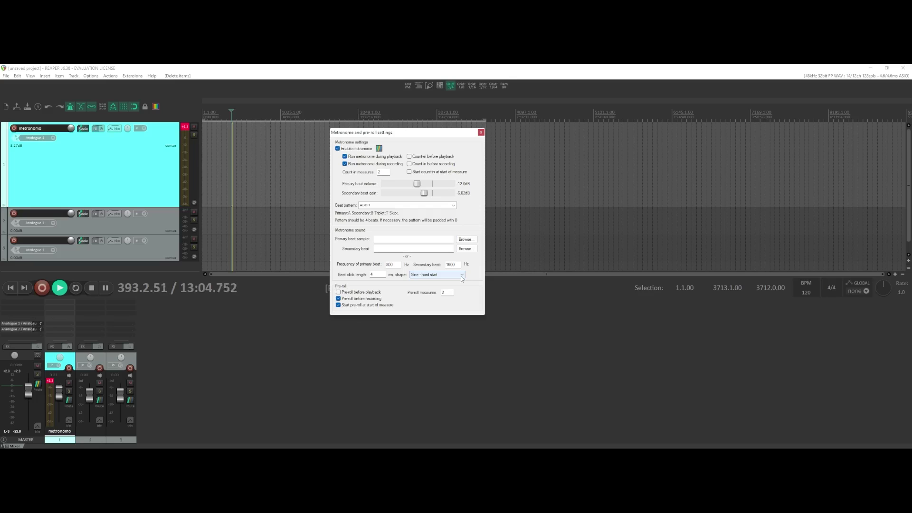
# Step: Set the beat click shape to Sine - soft start, close the metronome settings and stop playback
pyautogui.click(460, 276)
pyautogui.click(439, 281)
pyautogui.click(478, 133)
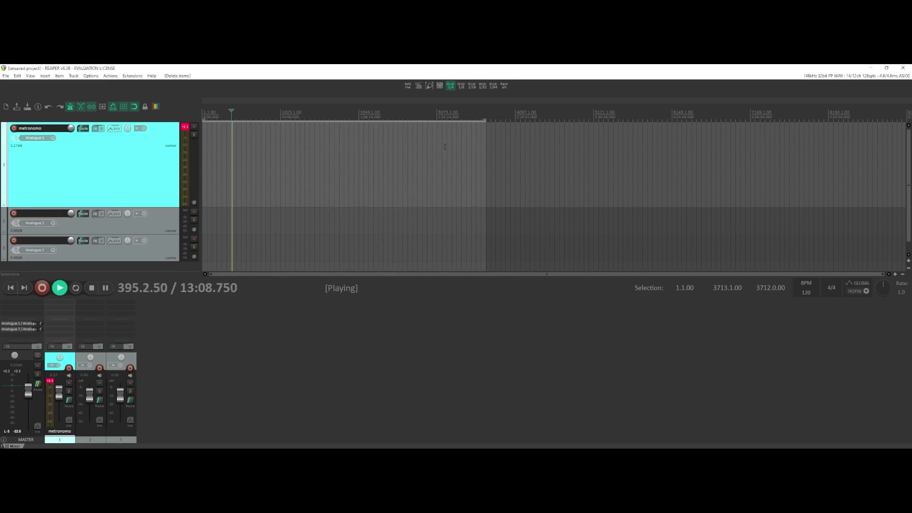
pyautogui.press('space')
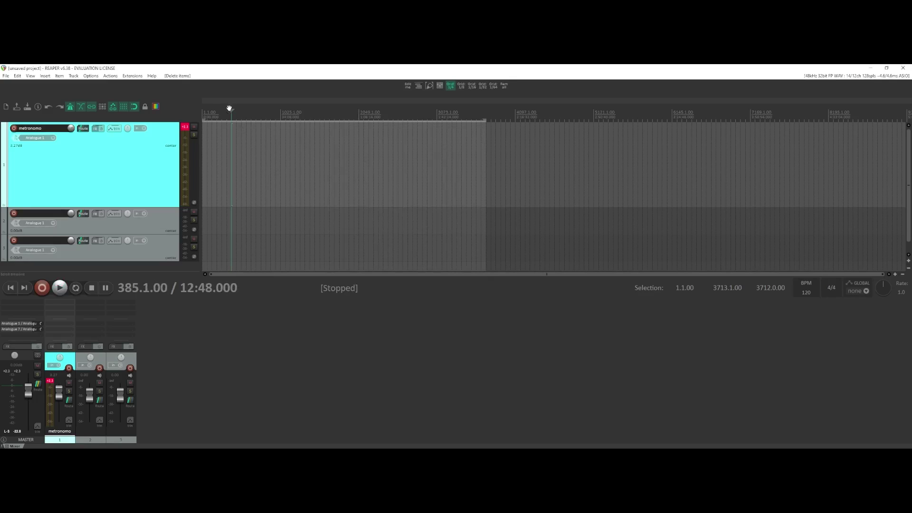
# Step: Insert a click source on the metronomo track across the time selection from measure 1 to measure 3713
pyautogui.moveTo(231, 111); pyautogui.dragTo(202, 160)
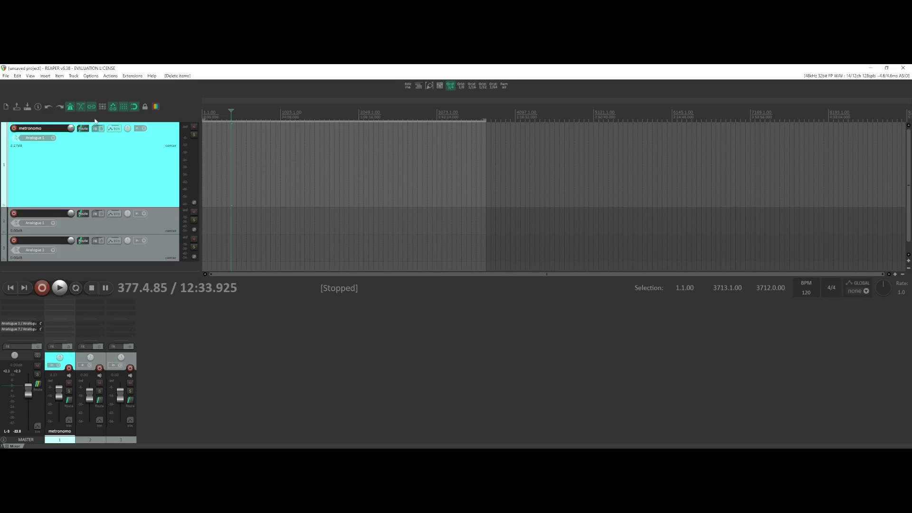
pyautogui.click(49, 77)
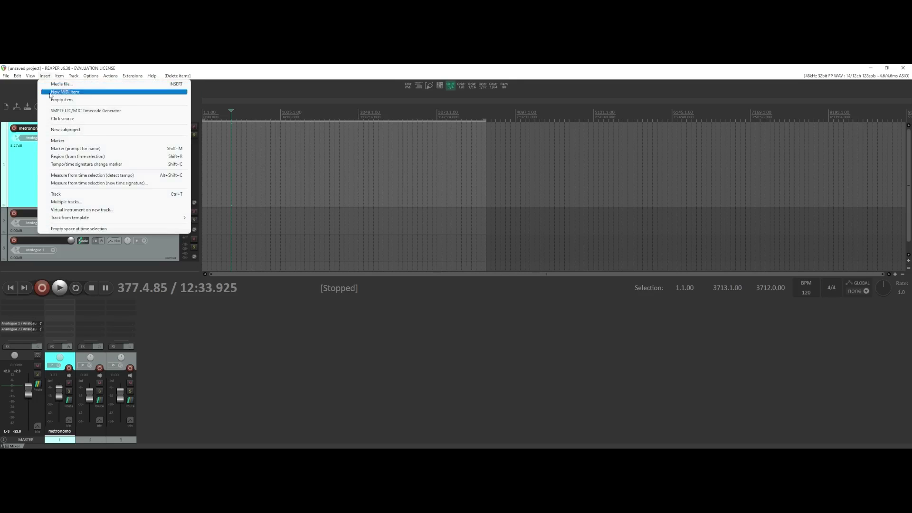
pyautogui.click(62, 119)
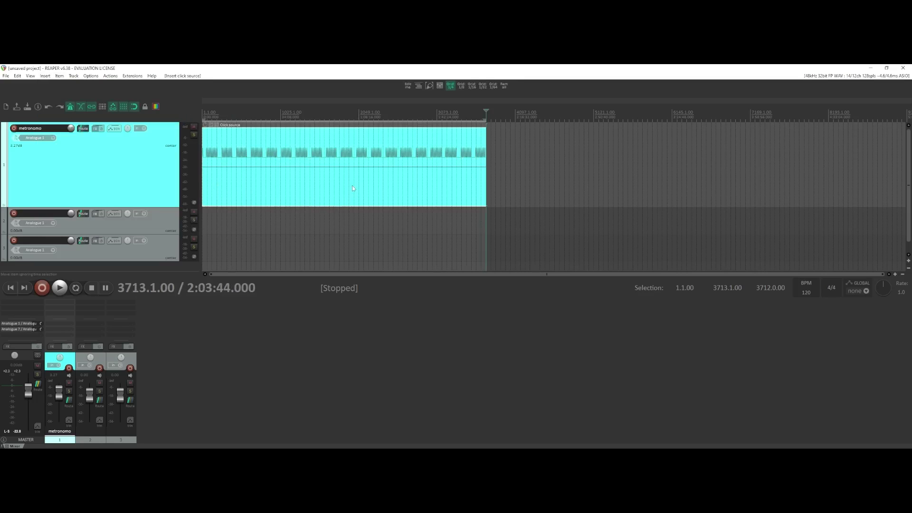
# Step: Glue the click source item on the metronomo track into an audio item
pyautogui.rightClick(358, 155)
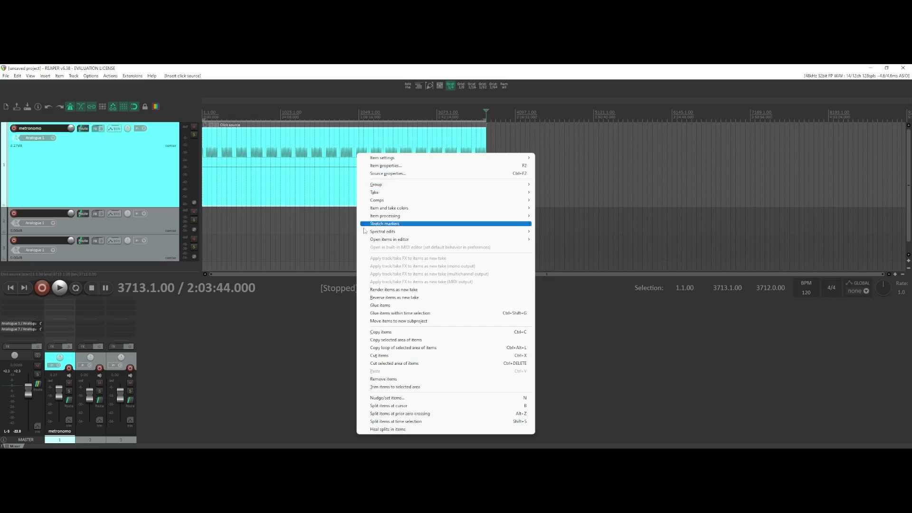
pyautogui.moveTo(364, 232)
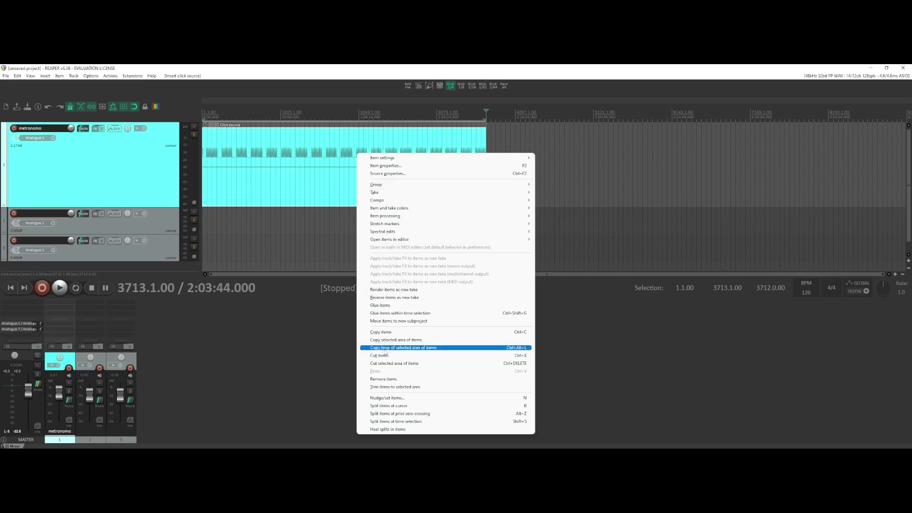
pyautogui.click(388, 307)
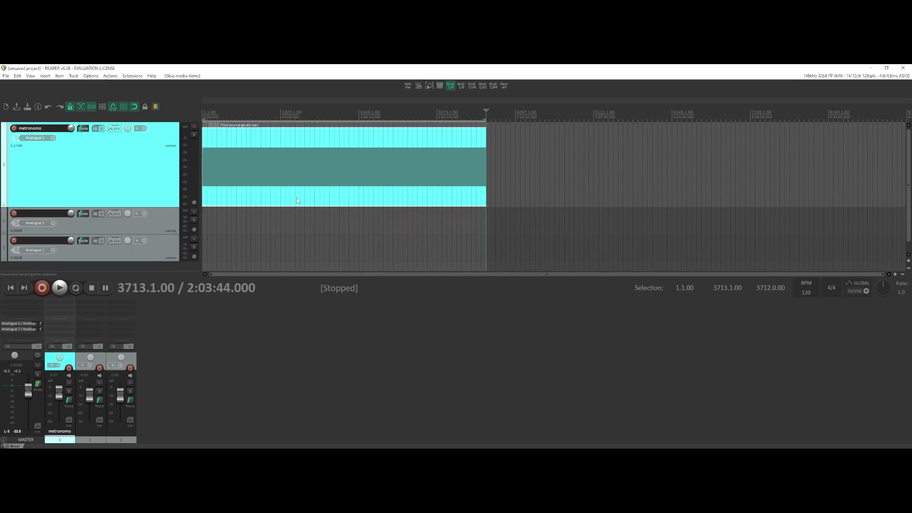
# Step: Play the glued click item from beat 3 of measure 688 and examine its individual beats in the waveform
pyautogui.click(255, 158)
pyautogui.scroll(5, 255, 162)
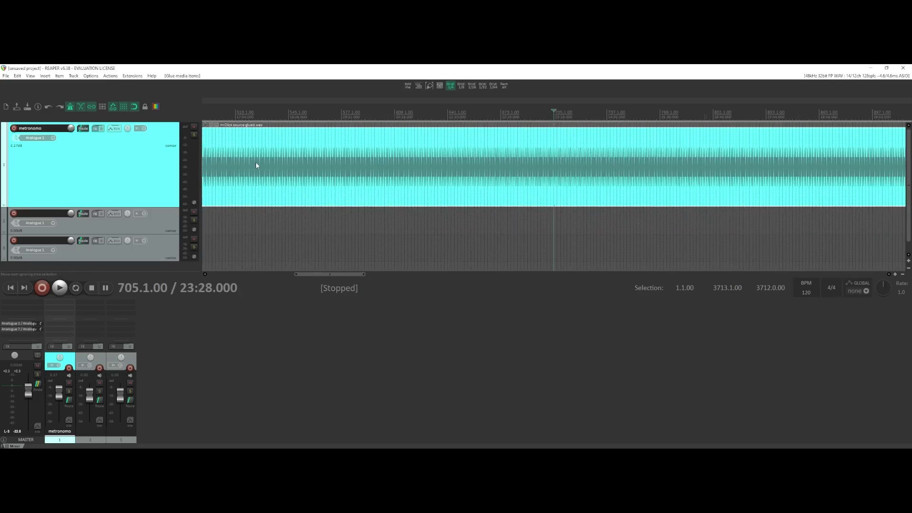
pyautogui.scroll(6, 256, 162)
pyautogui.click(256, 165)
pyautogui.press('space')
pyautogui.scroll(4, 256, 167)
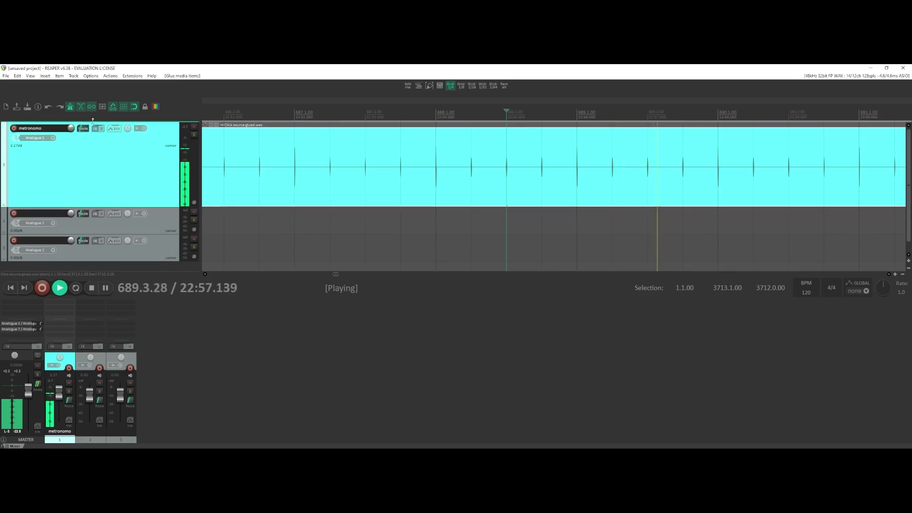
# Step: Disable the built-in metronome while the glued click item plays, and stop playback
pyautogui.click(70, 108)
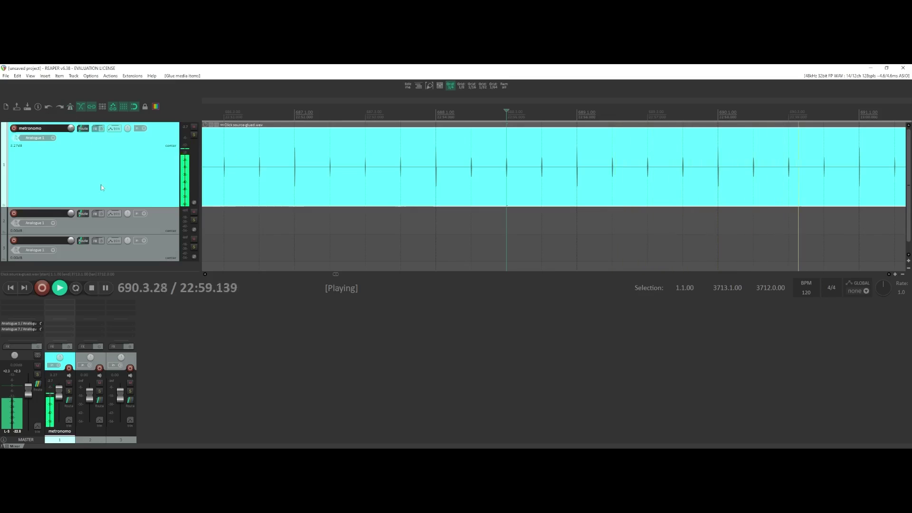
pyautogui.scroll(-3, 423, 181)
pyautogui.scroll(-10, 423, 181)
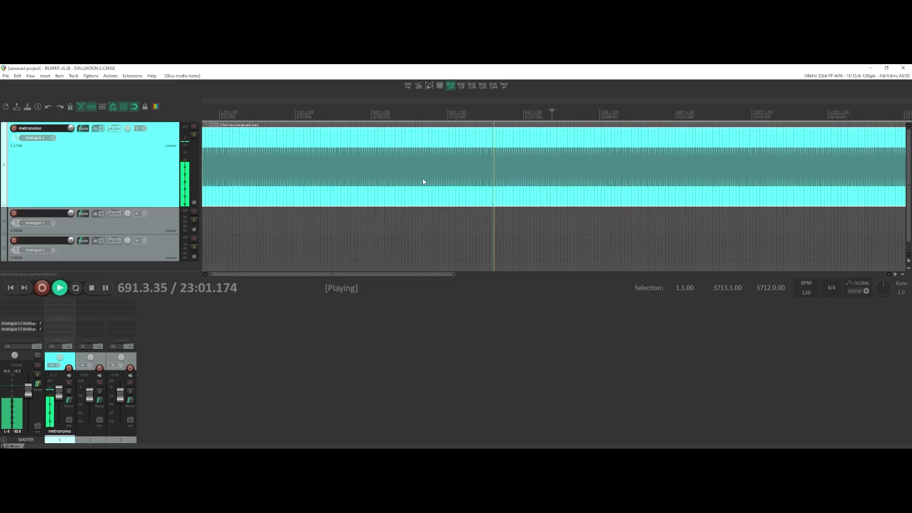
pyautogui.scroll(1, 423, 181)
pyautogui.scroll(1, 423, 182)
pyautogui.press('space')
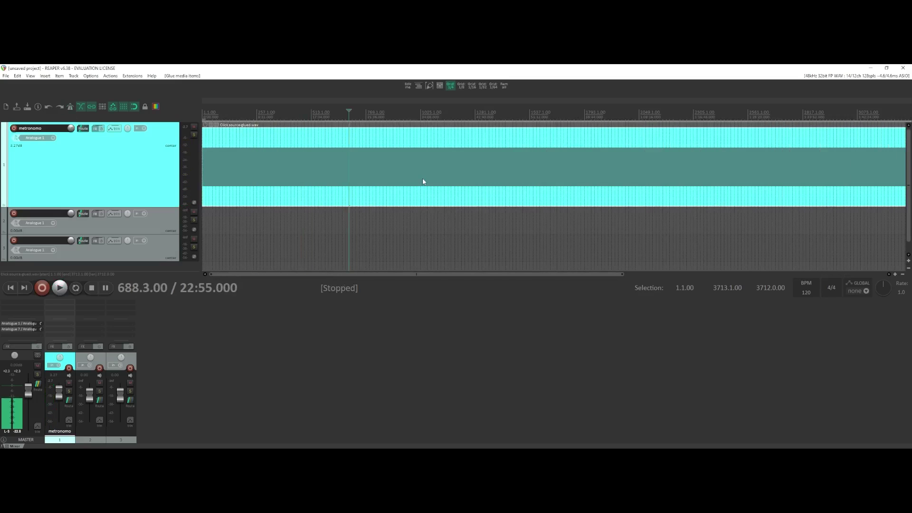